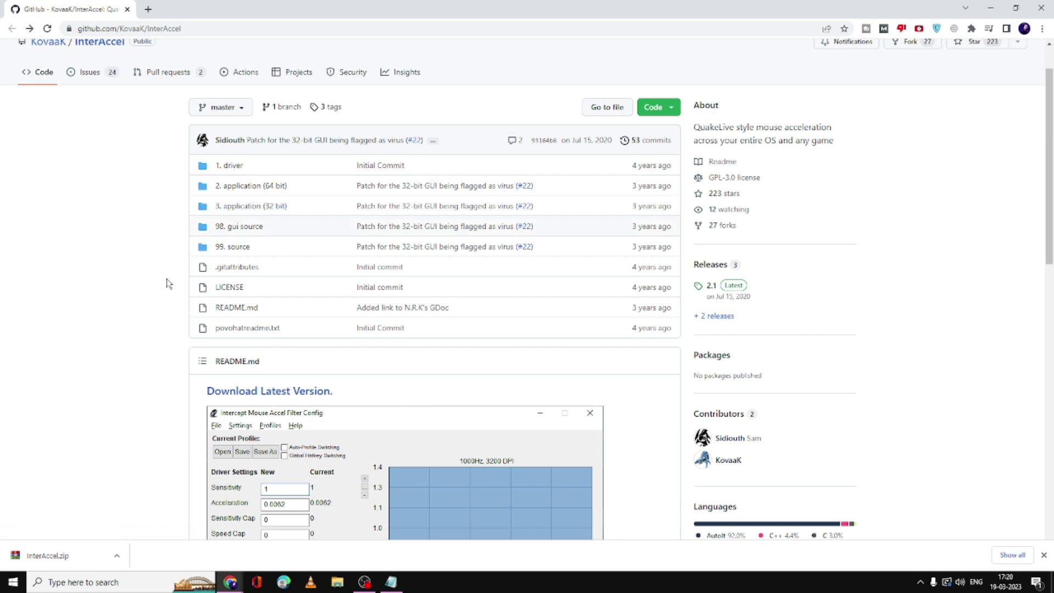
- Go to 'Download Latest Version' and open the InterAccel 2.1 release listing InterAccel.zip
scroll(306, 378, "down", 1)
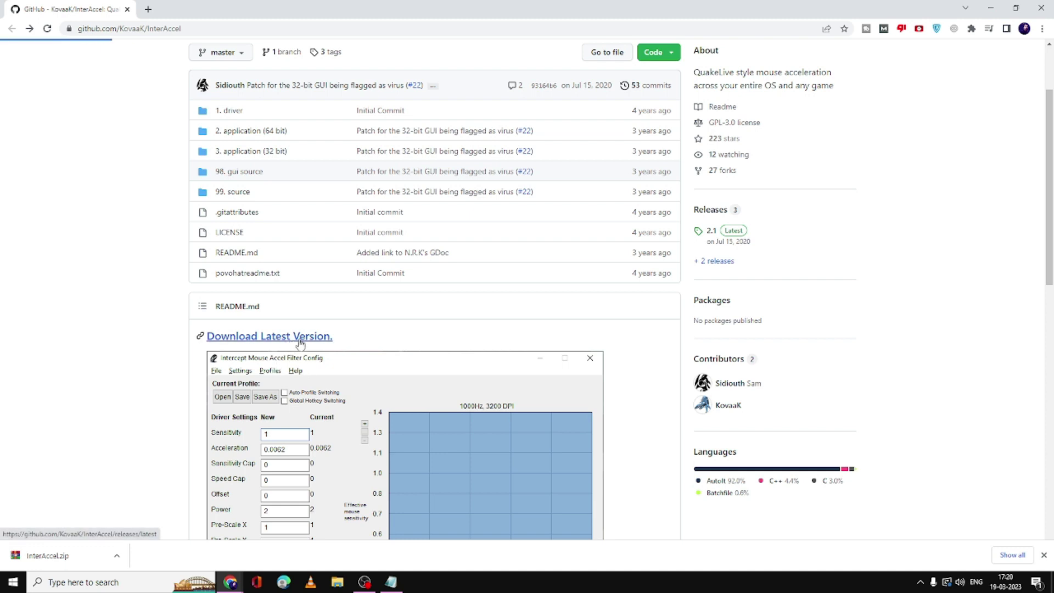
left_click(299, 343)
scroll(245, 396, "down", 1)
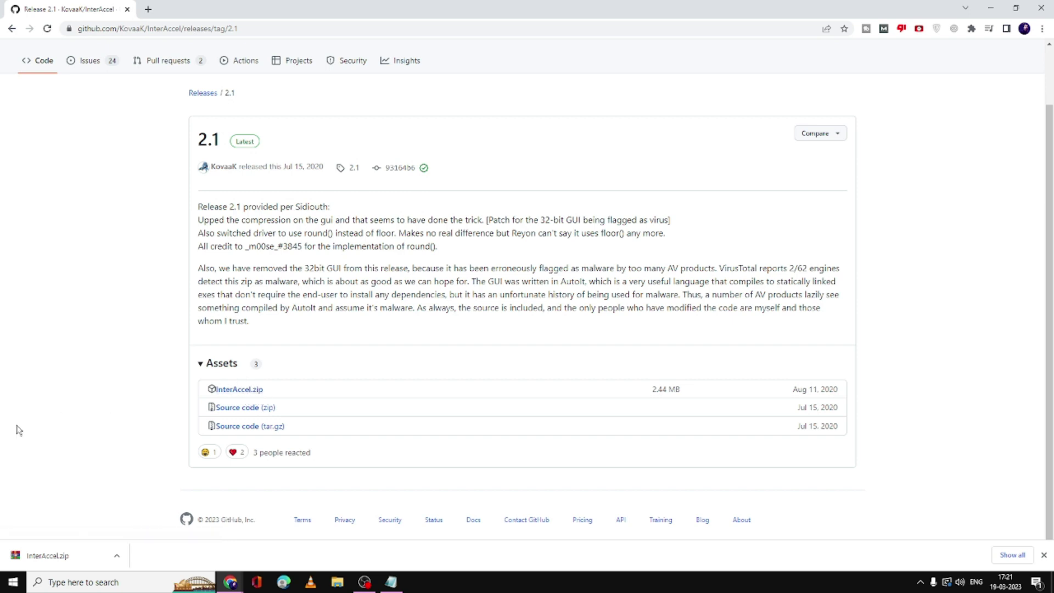
- Find the downloaded InterAccel.zip, extract it with WinRAR into Music, and open that folder
right_click(61, 551)
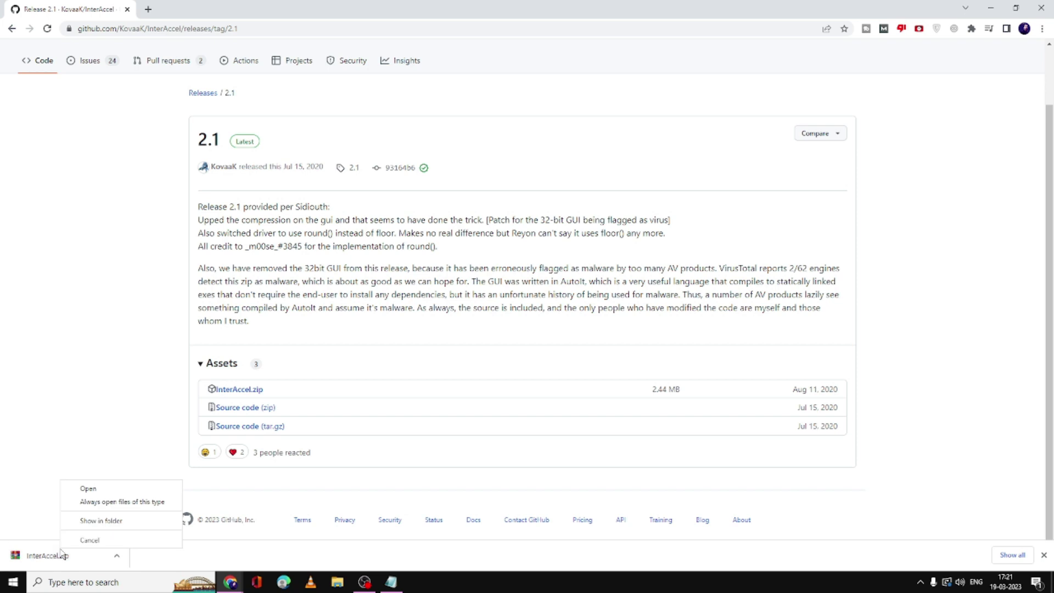
left_click(101, 520)
right_click(564, 218)
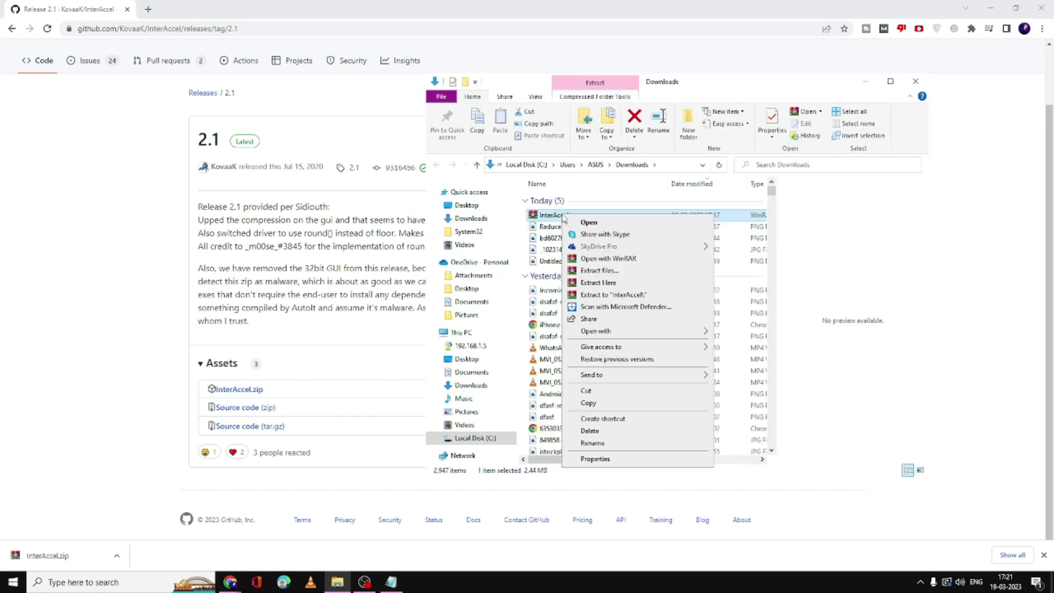
left_click(598, 271)
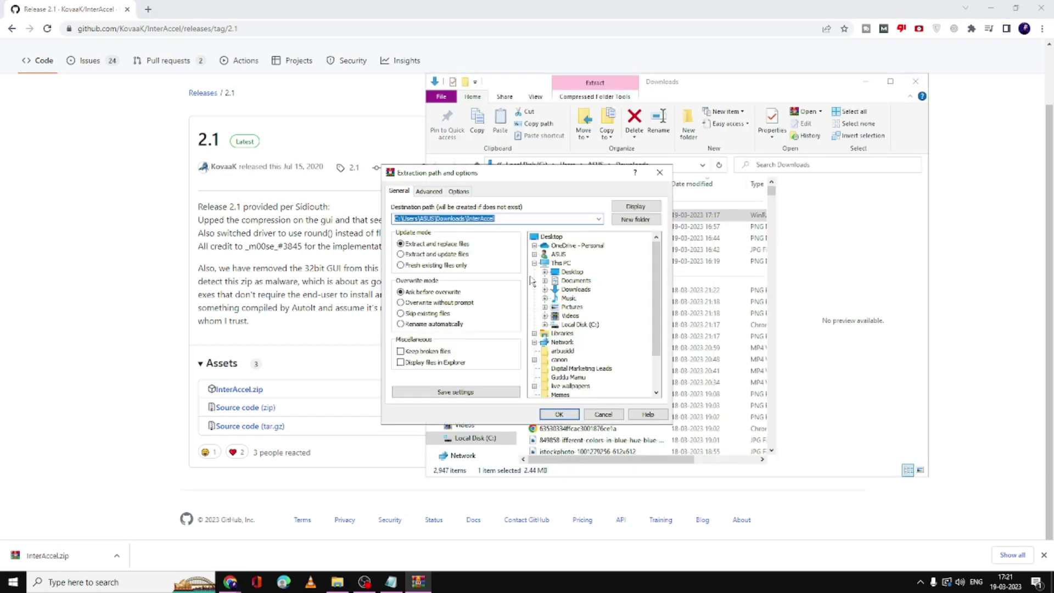
left_click(571, 299)
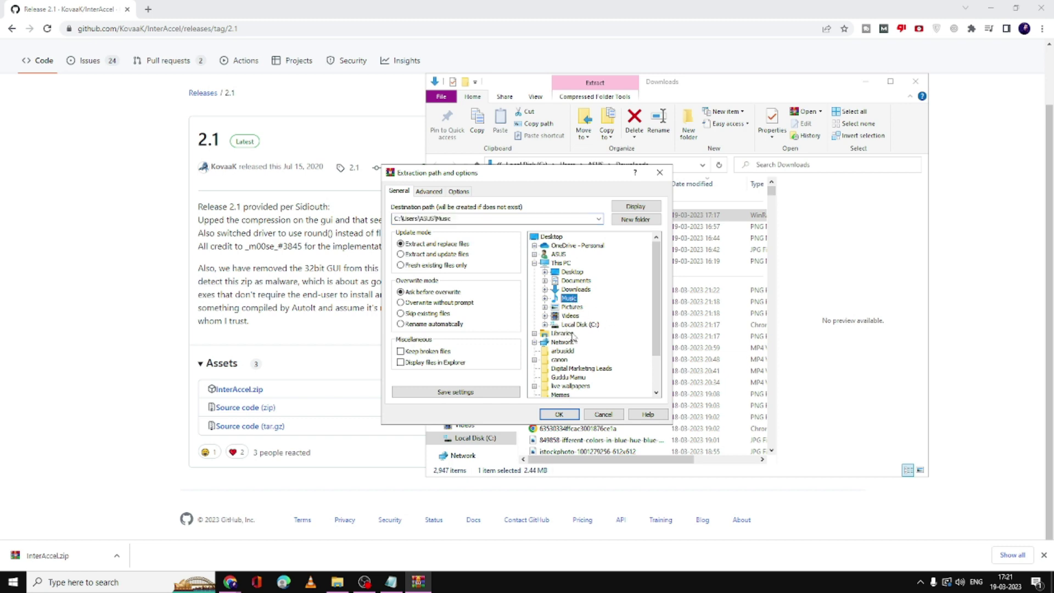
left_click(560, 415)
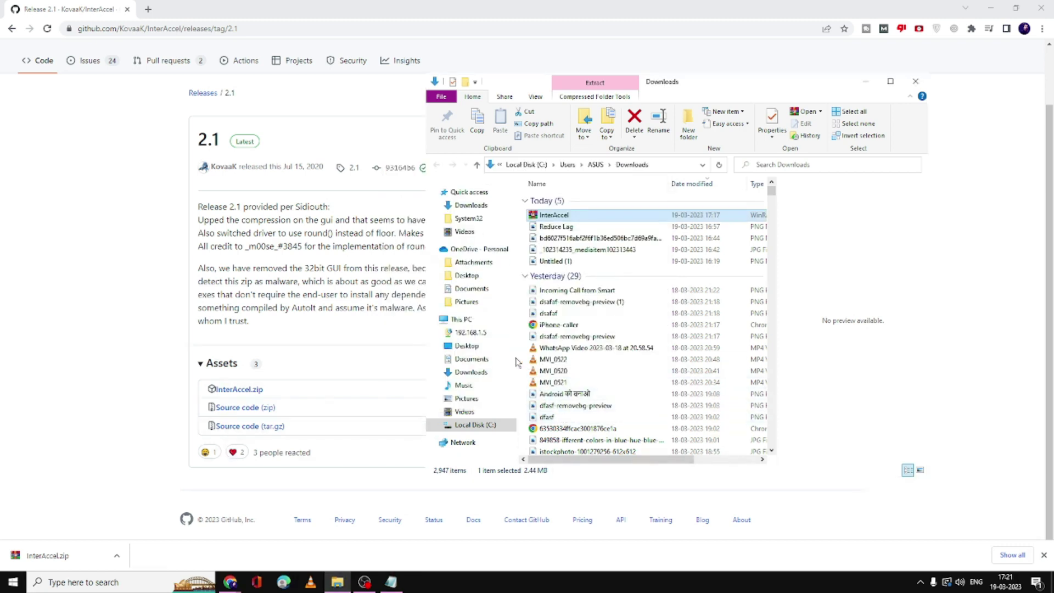
left_click(475, 385)
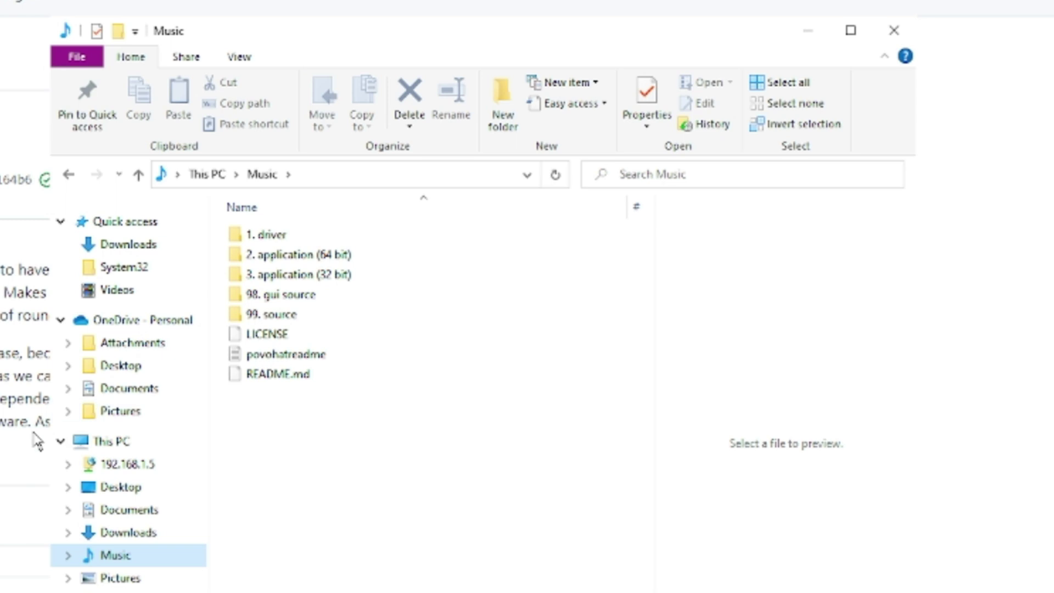
- Launch Programs and Features by searching appwiz.cpl in Windows search
left_click(125, 583)
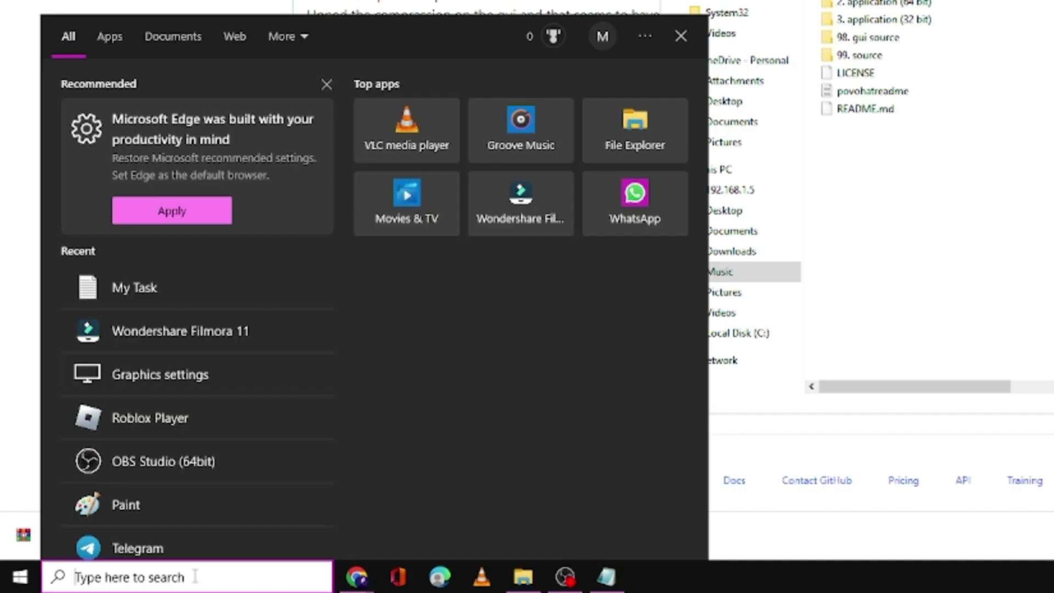
type("appwi")
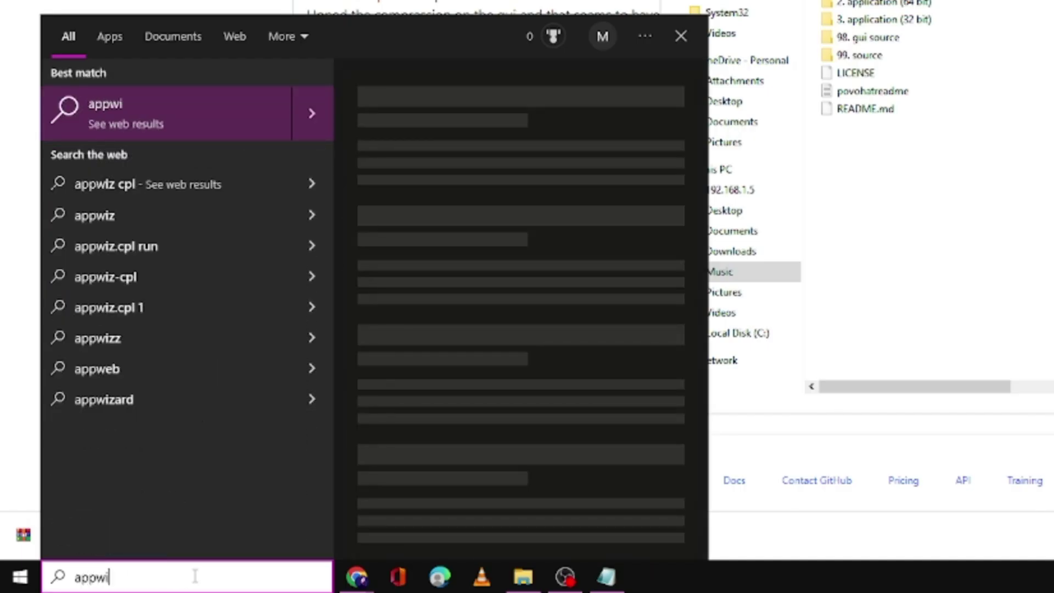
type("z.cpl")
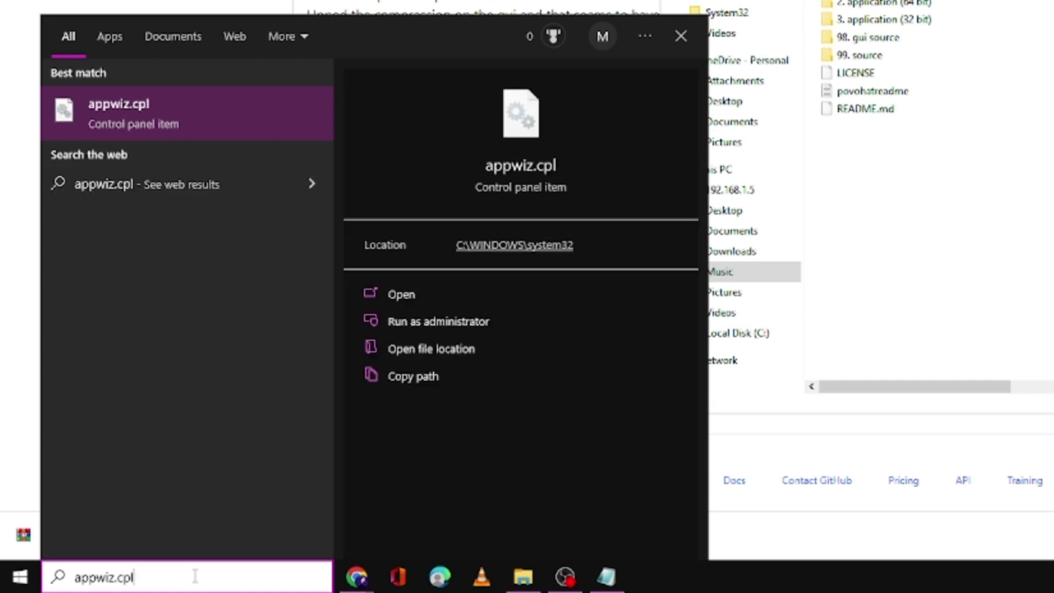
key("Return")
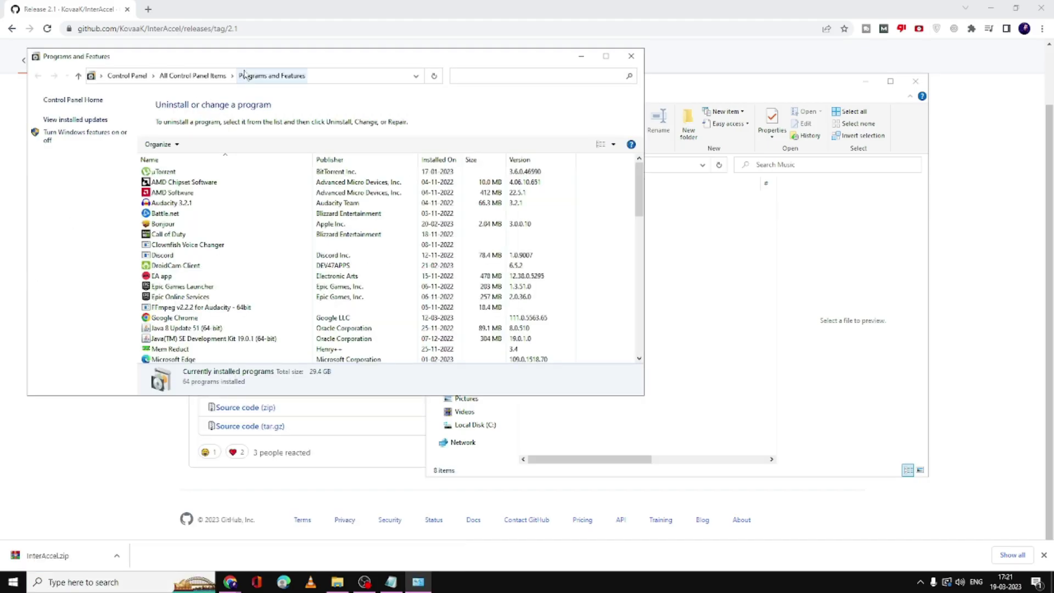
- Review the Visual C++ 2008–2022 redistributables, select the 2012 x86 entry, then minimize the window
left_click_drag(285, 61, 508, 109)
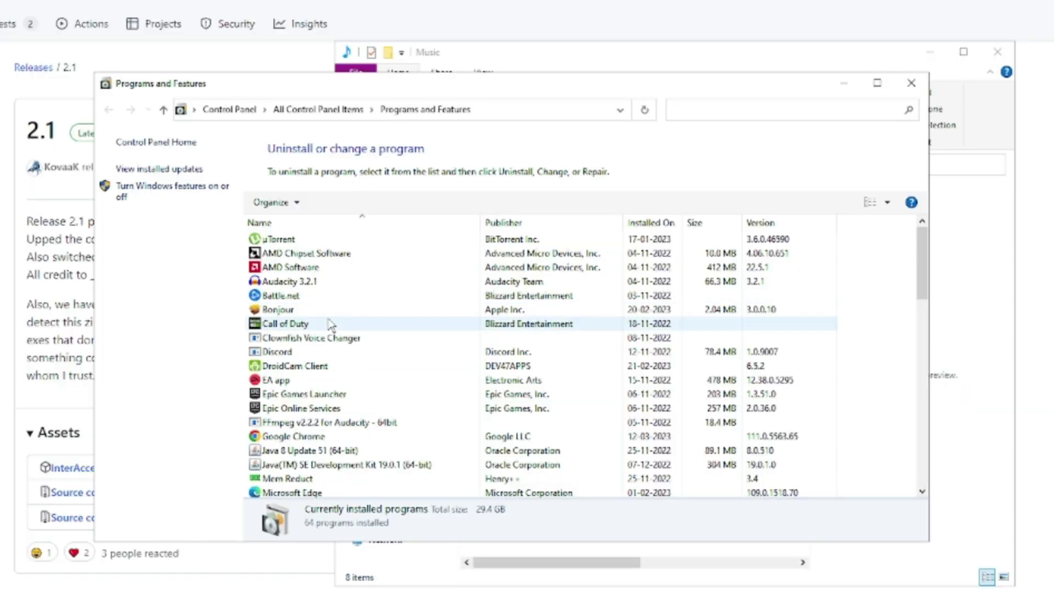
left_click(420, 282)
scroll(423, 283, "down", 3)
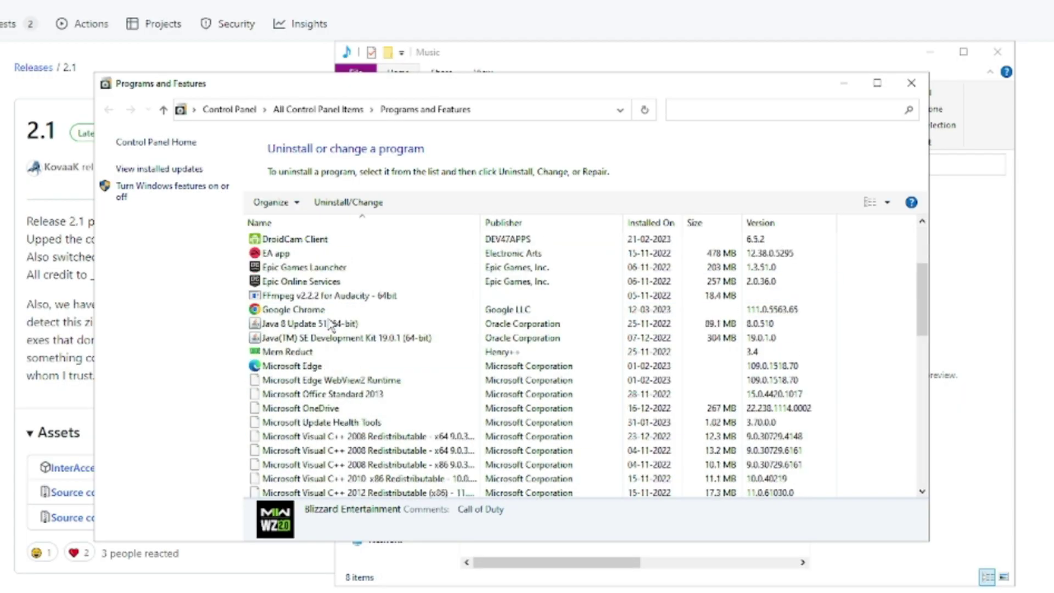
scroll(331, 325, "down", 5)
left_click(387, 282)
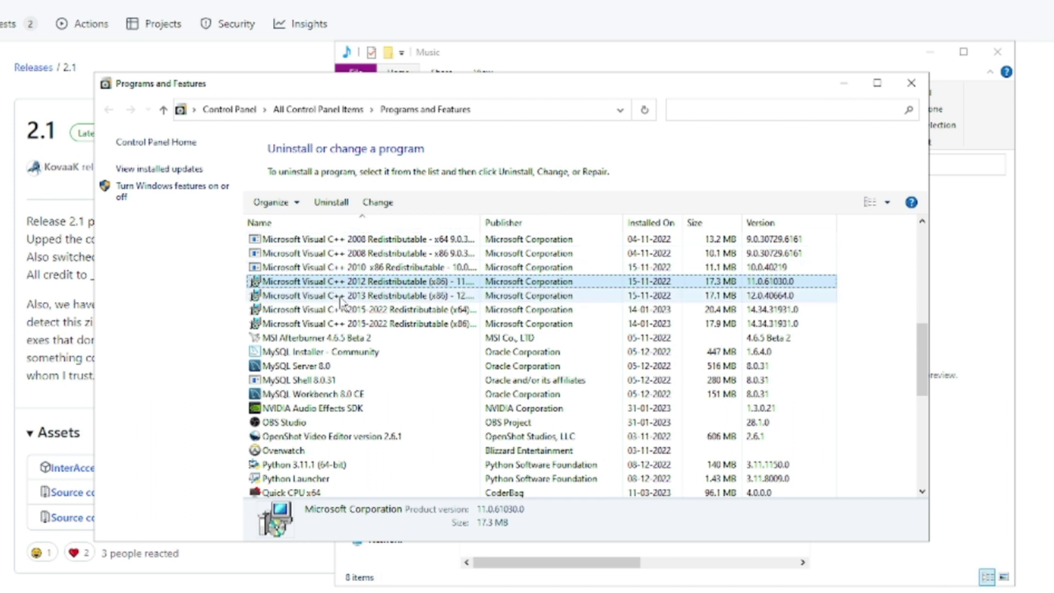
left_click(844, 83)
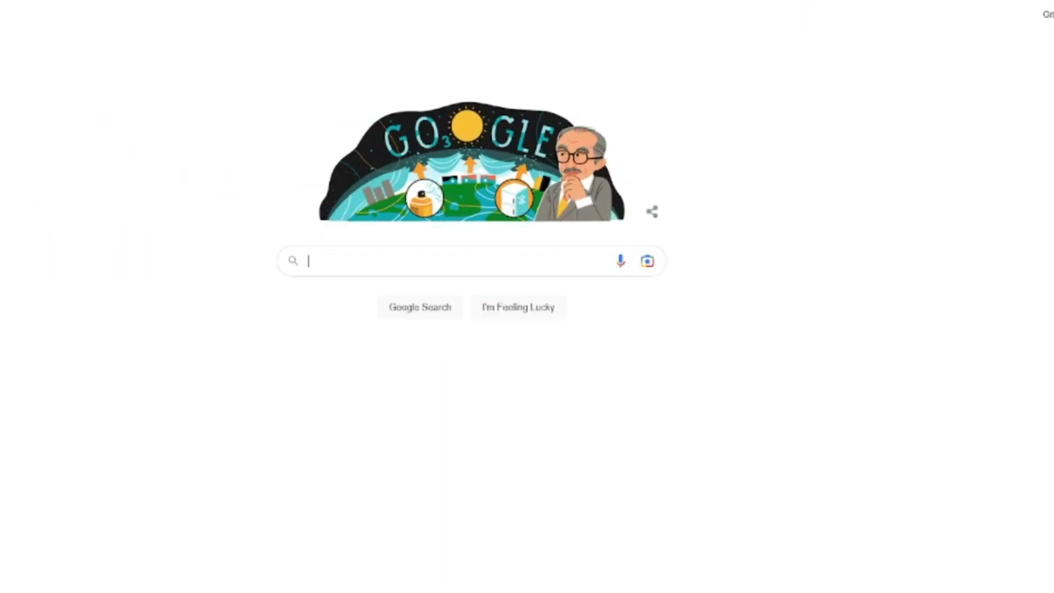
- Google 'microsoft visual c++' and browse Microsoft Learn's latest supported Visual C++ Redistributable downloads
type("microsoft")
key("Down")
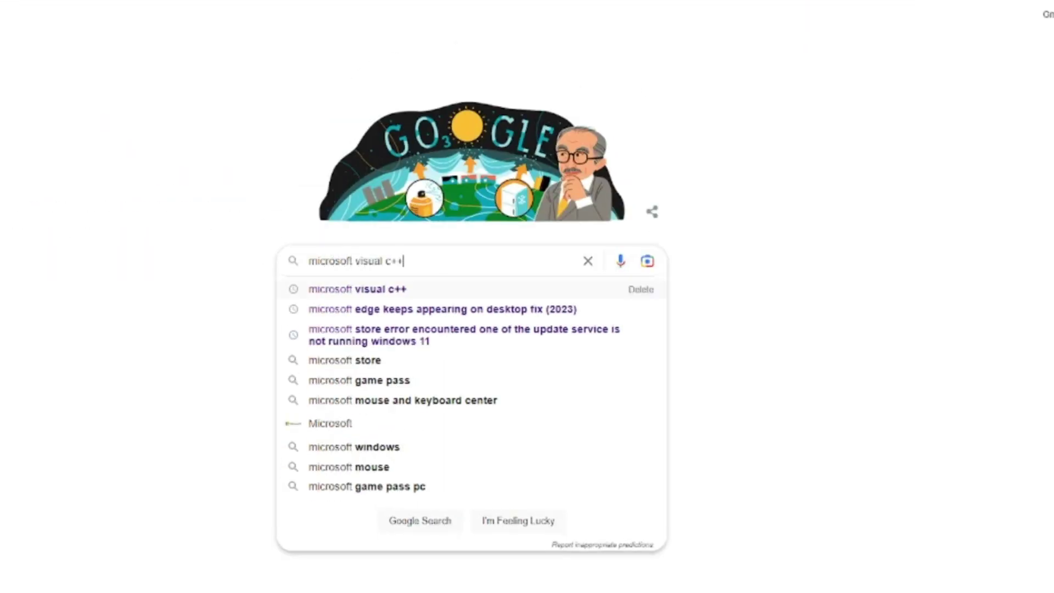
key("Return")
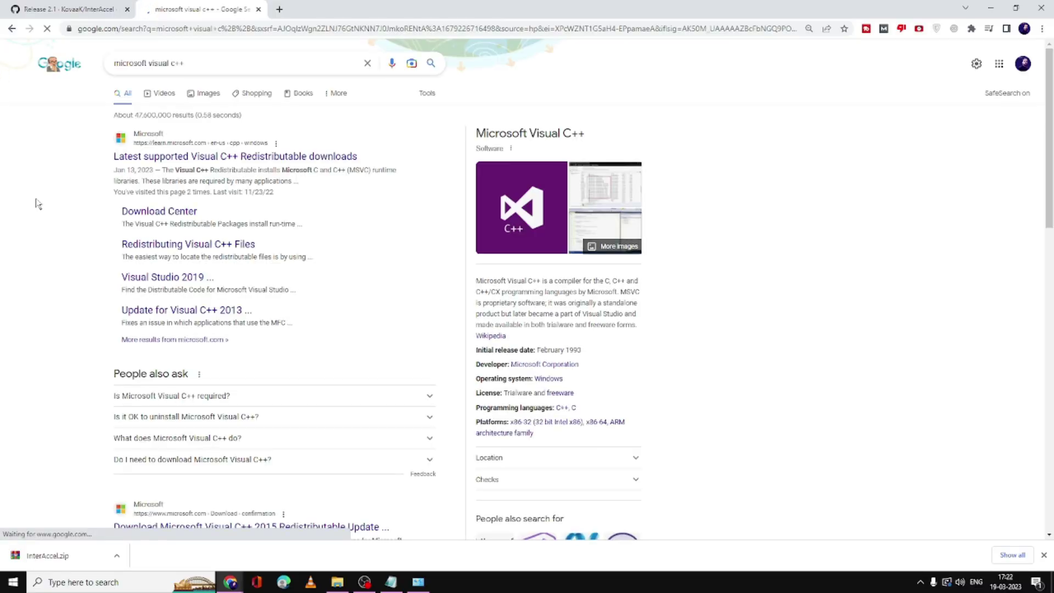
left_click(201, 164)
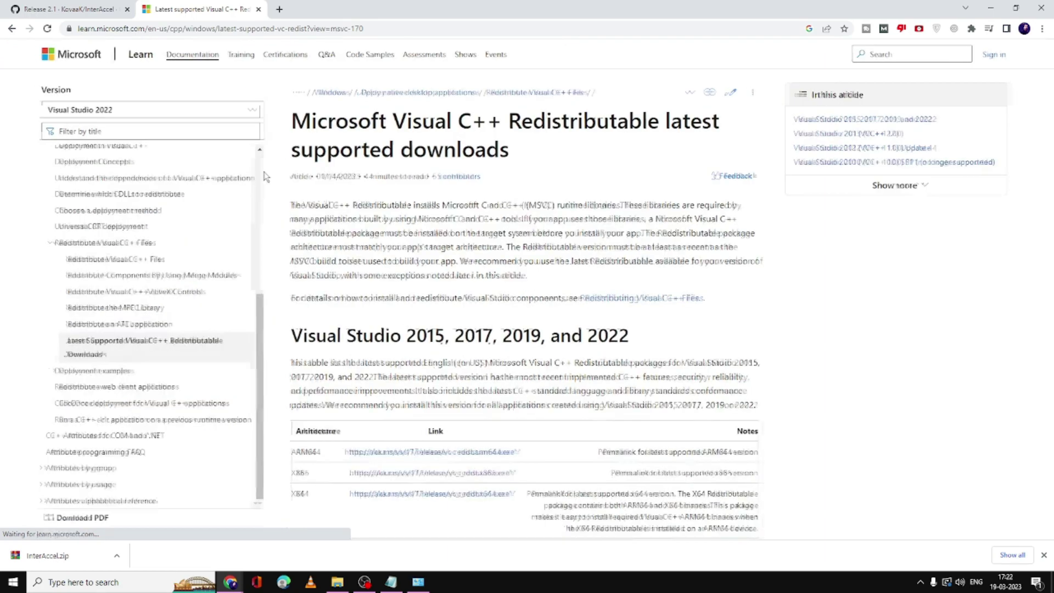
scroll(201, 164, "down", 1)
scroll(351, 365, "down", 1)
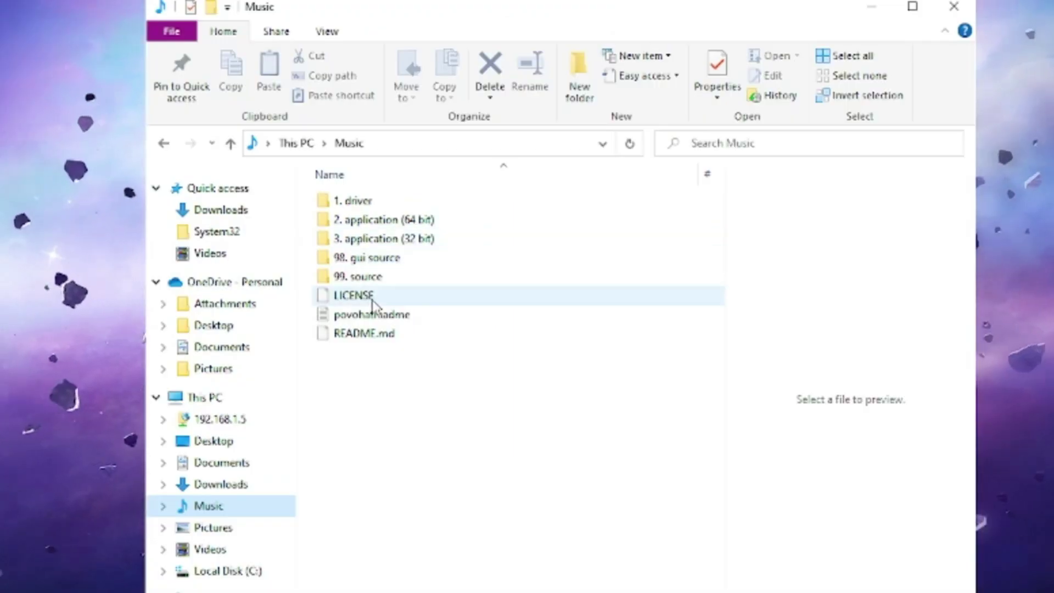
- Run driver_install from the '1. driver' folder and close the console after the successful install
double_click(365, 207)
double_click(376, 203)
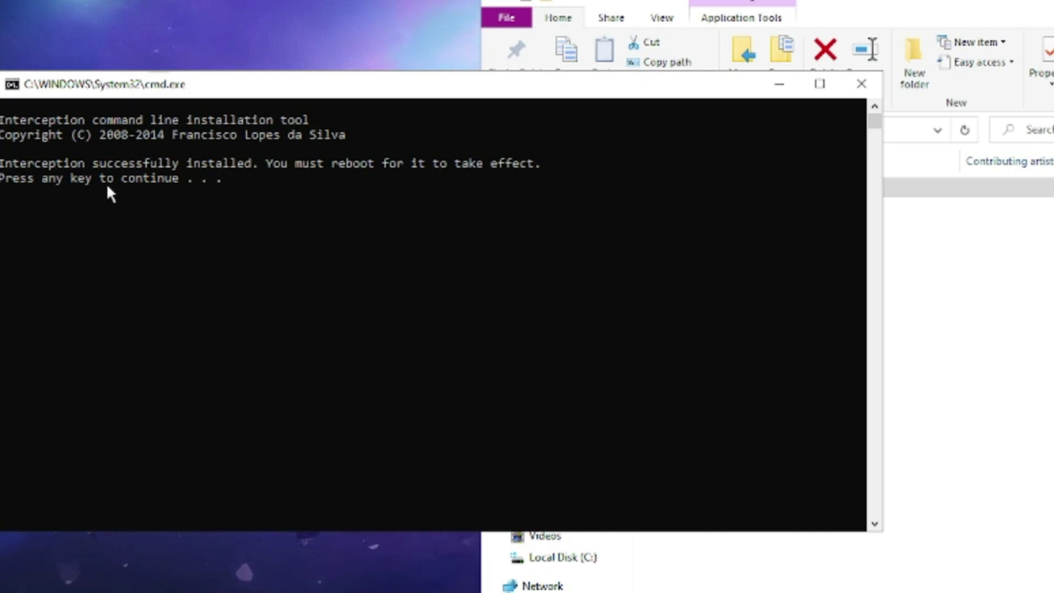
key("Return")
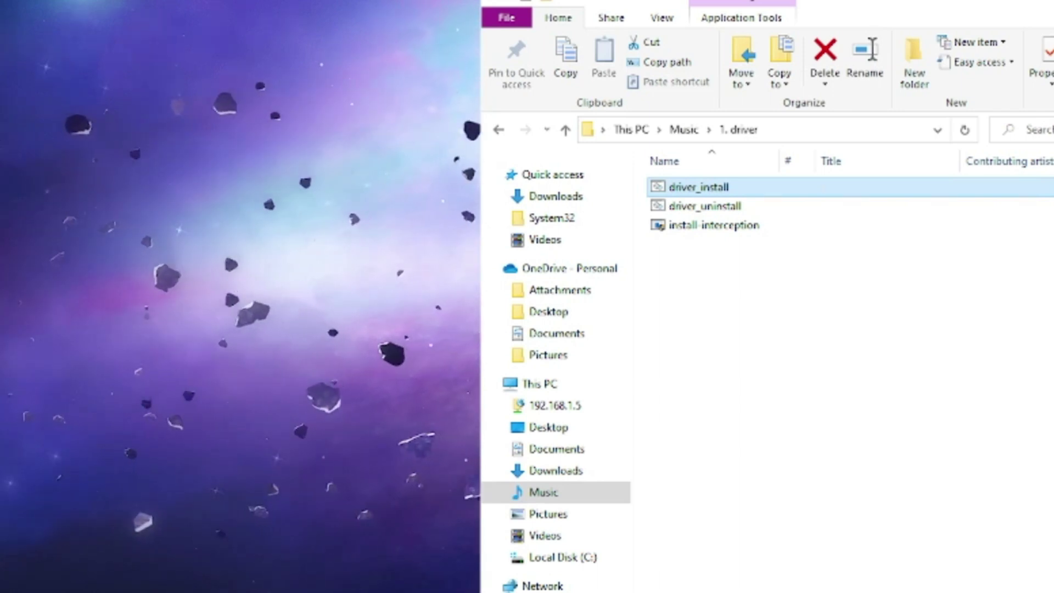
- Return to Music and launch interGUI from the '2. application (64 bit)' folder
left_click(498, 130)
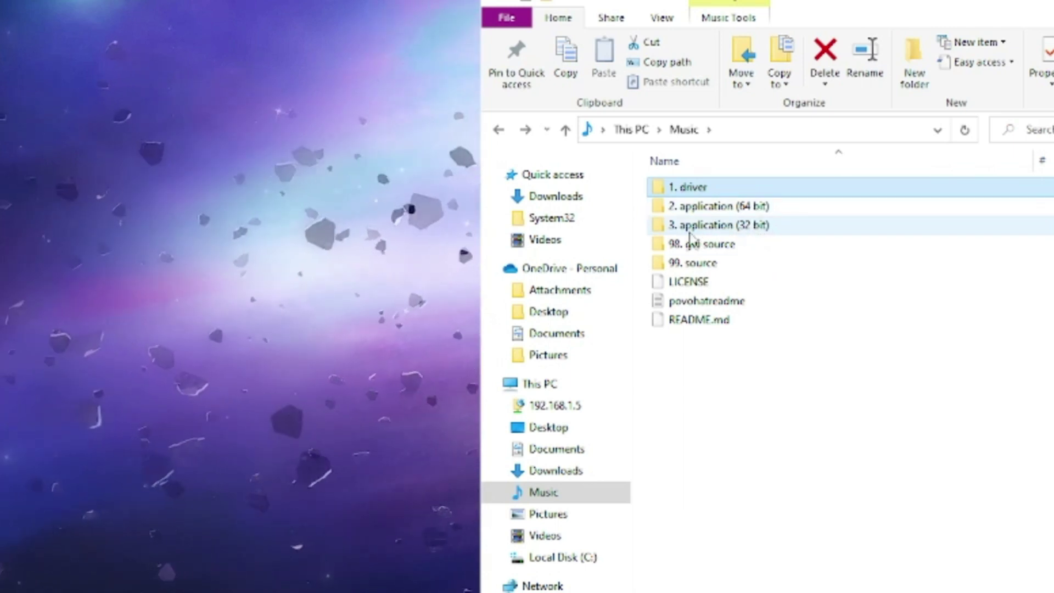
double_click(708, 208)
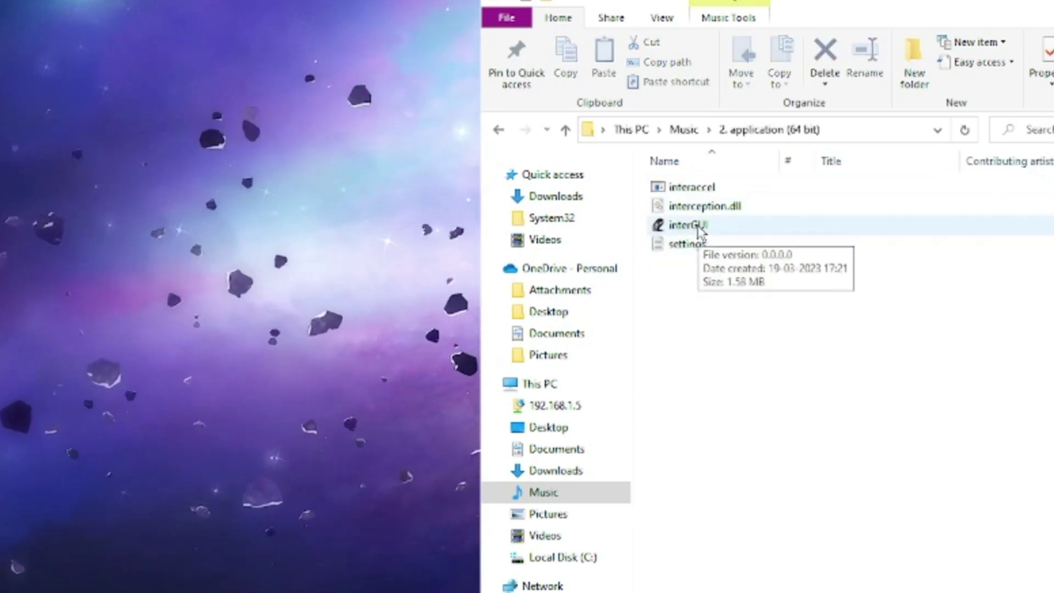
double_click(699, 231)
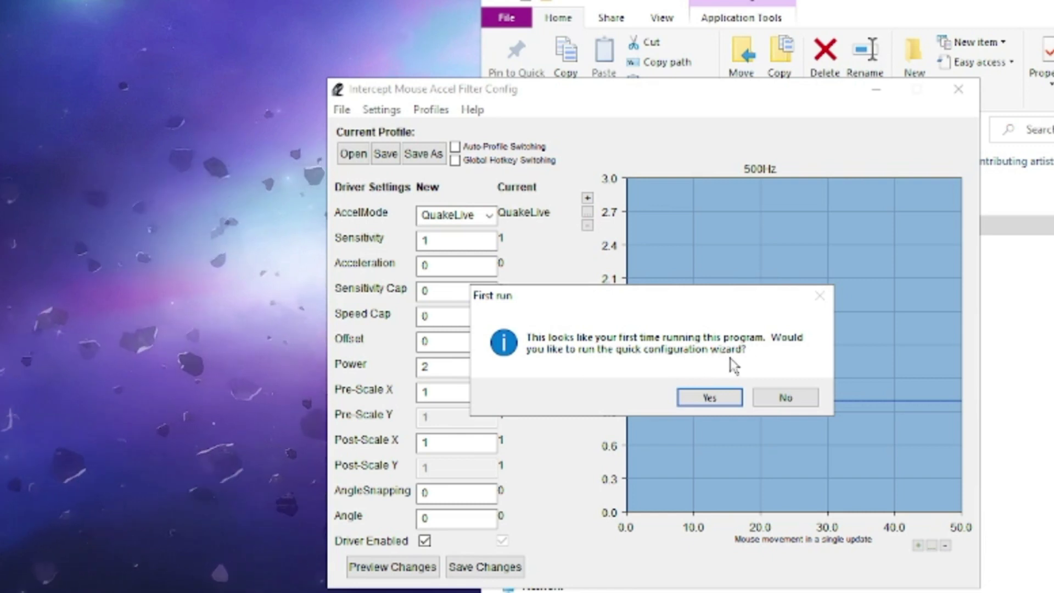
- Run the first-run quick configuration with a 500 Hz USB rate and 800 mouse DPI
left_click(709, 397)
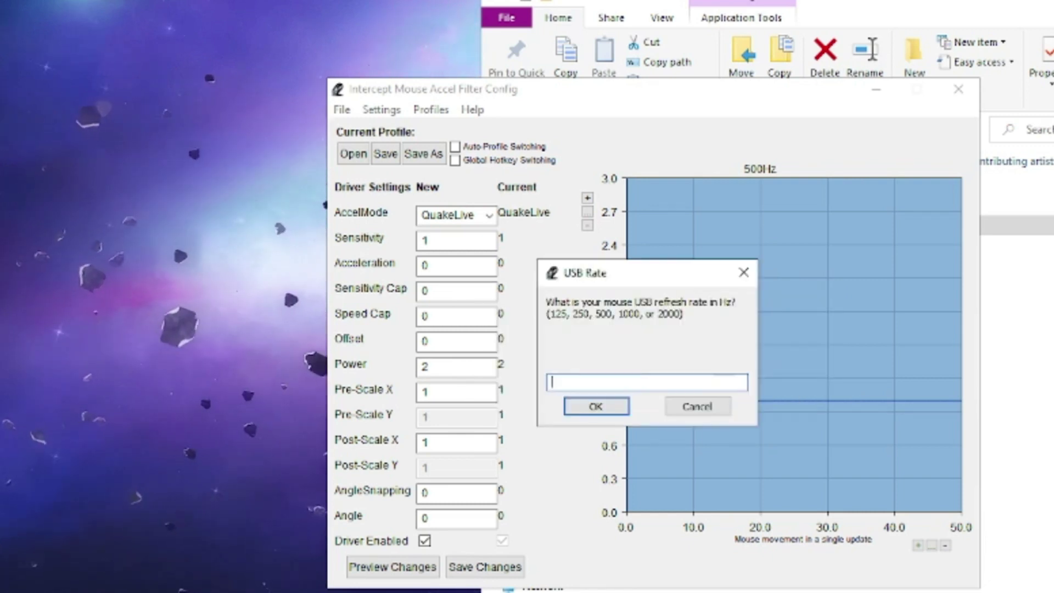
type("500")
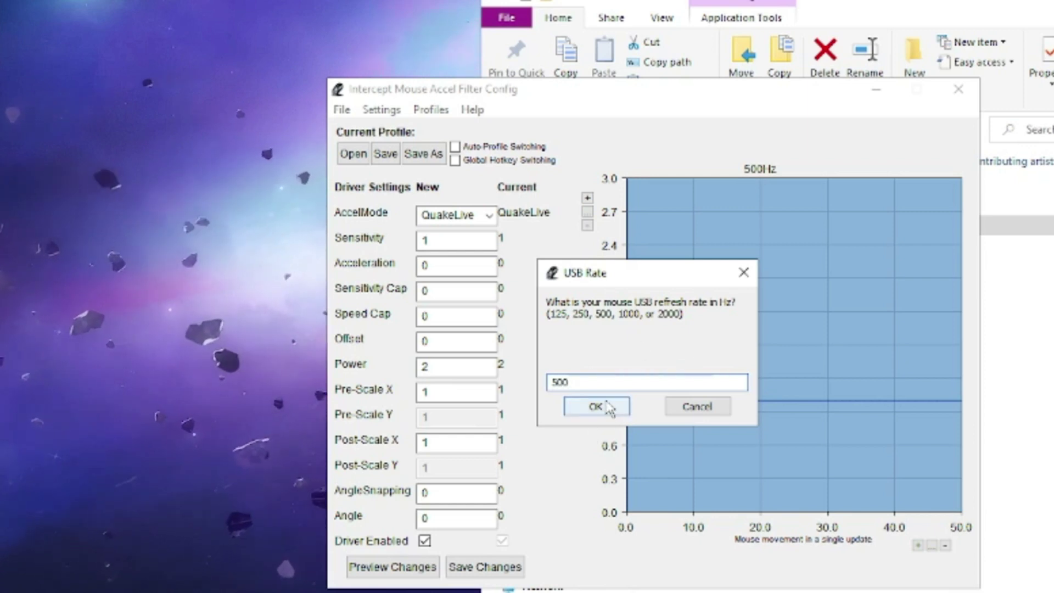
left_click(606, 408)
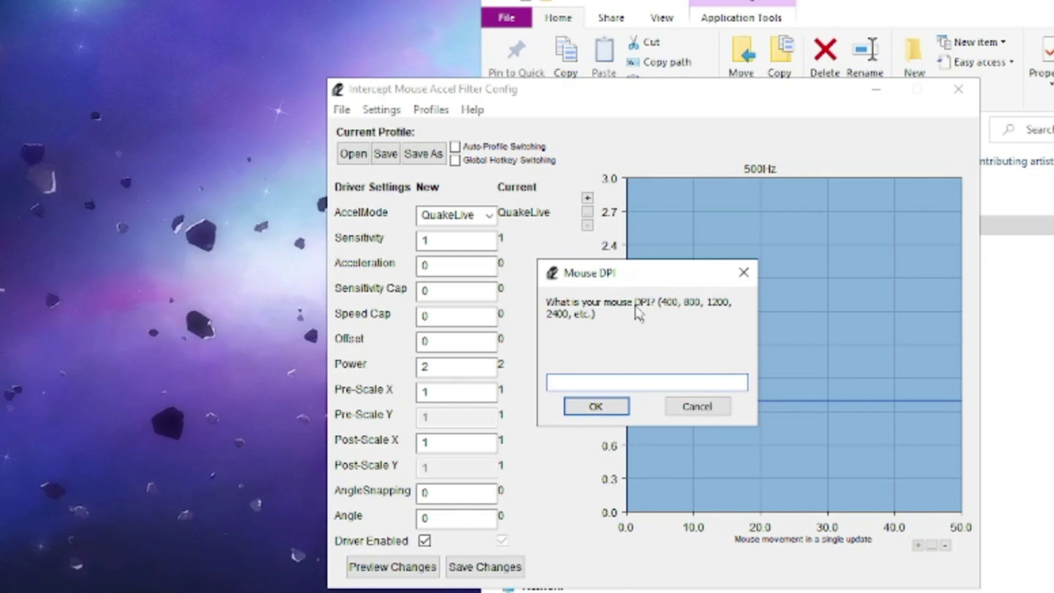
type("8")
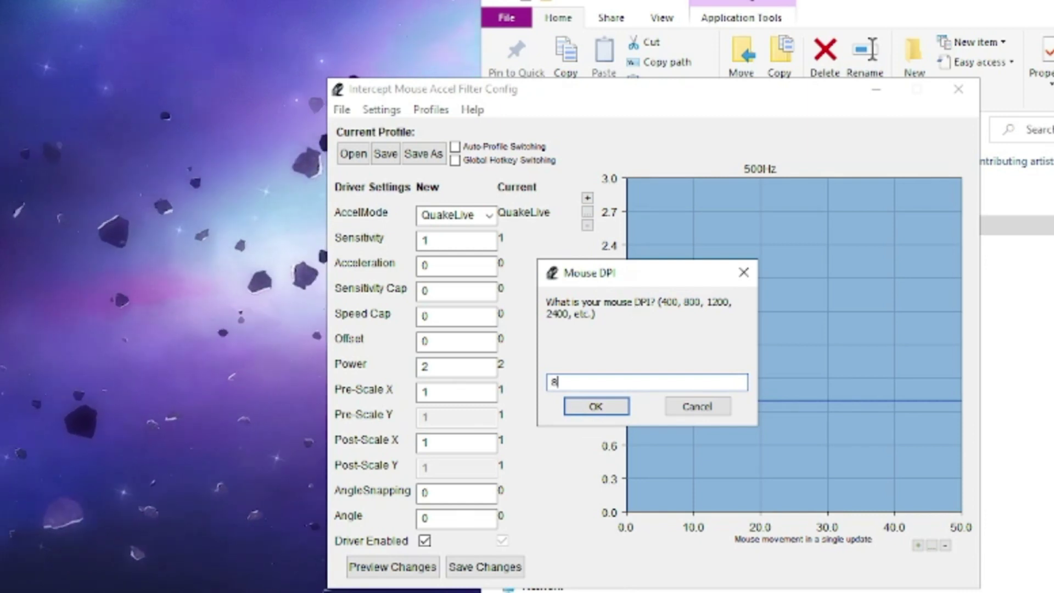
type("00")
left_click(608, 416)
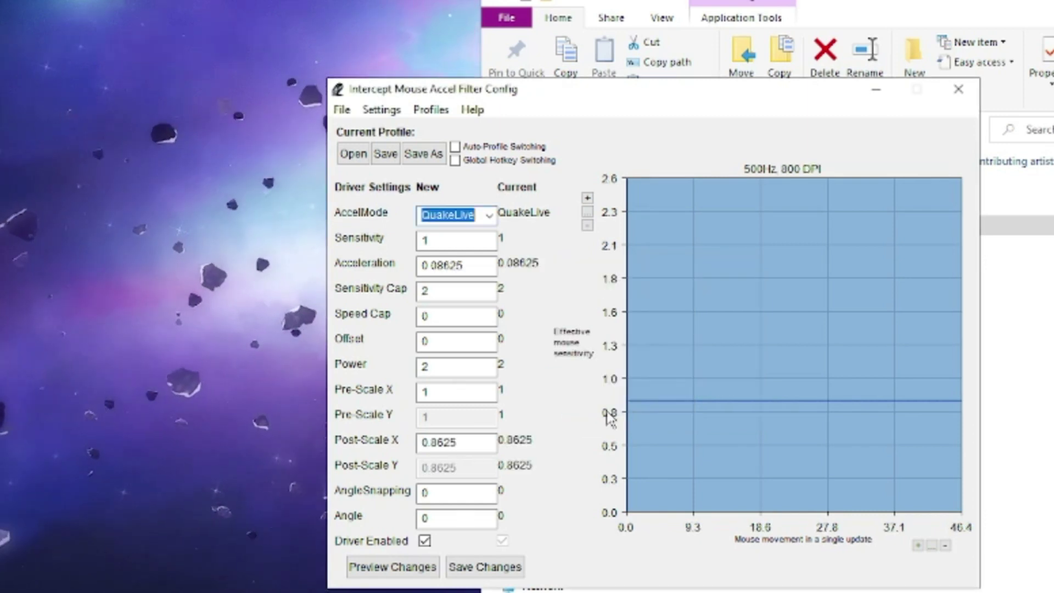
left_click(789, 424)
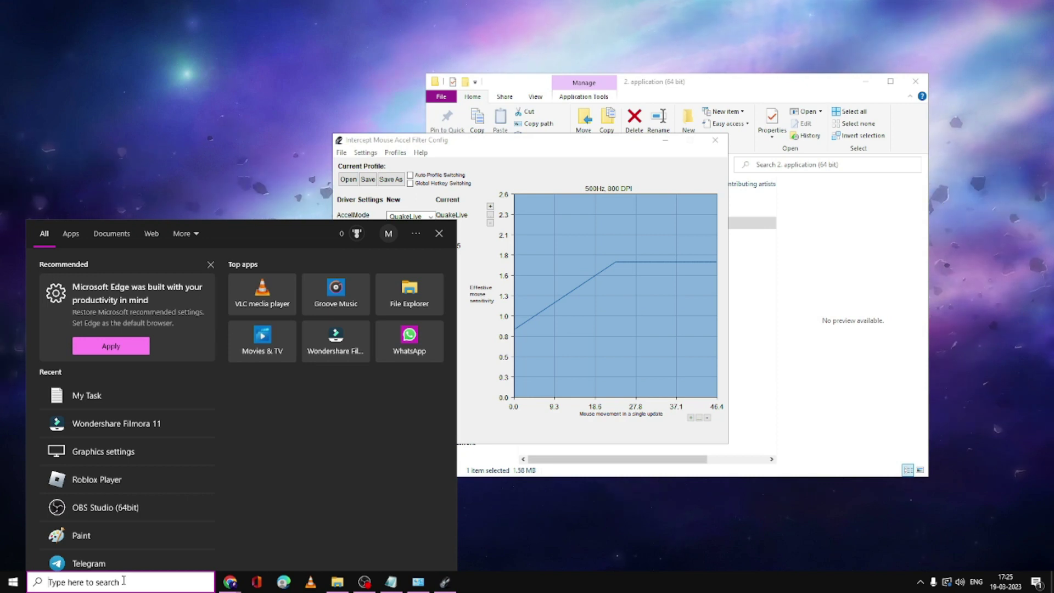
- Start Paint from search and draw four horizontal freehand test lines
type("paint")
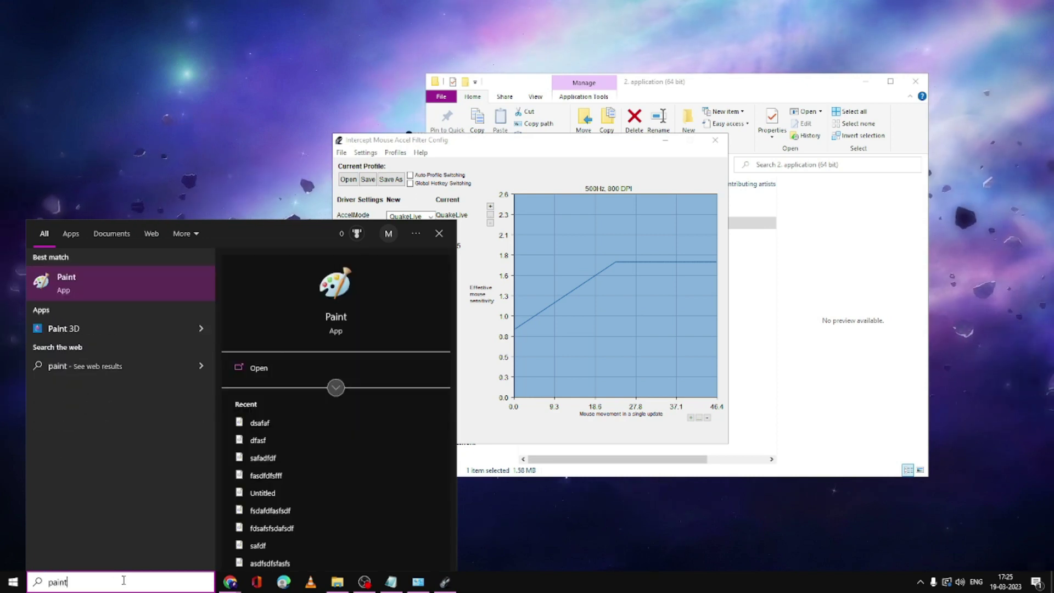
key("Return")
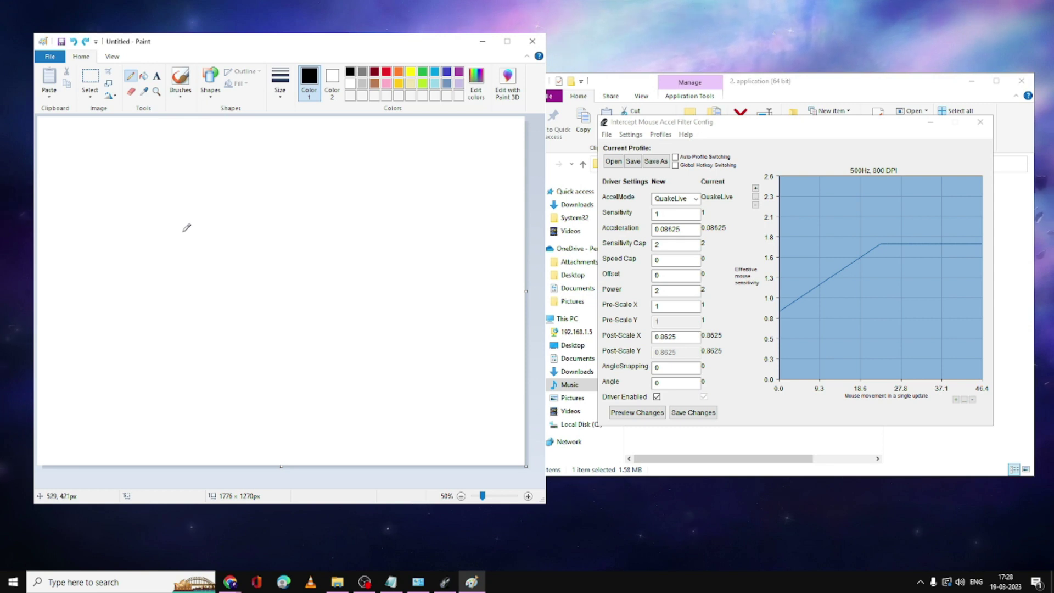
left_click_drag(186, 228, 278, 230)
left_click_drag(173, 268, 389, 273)
left_click_drag(188, 311, 261, 308)
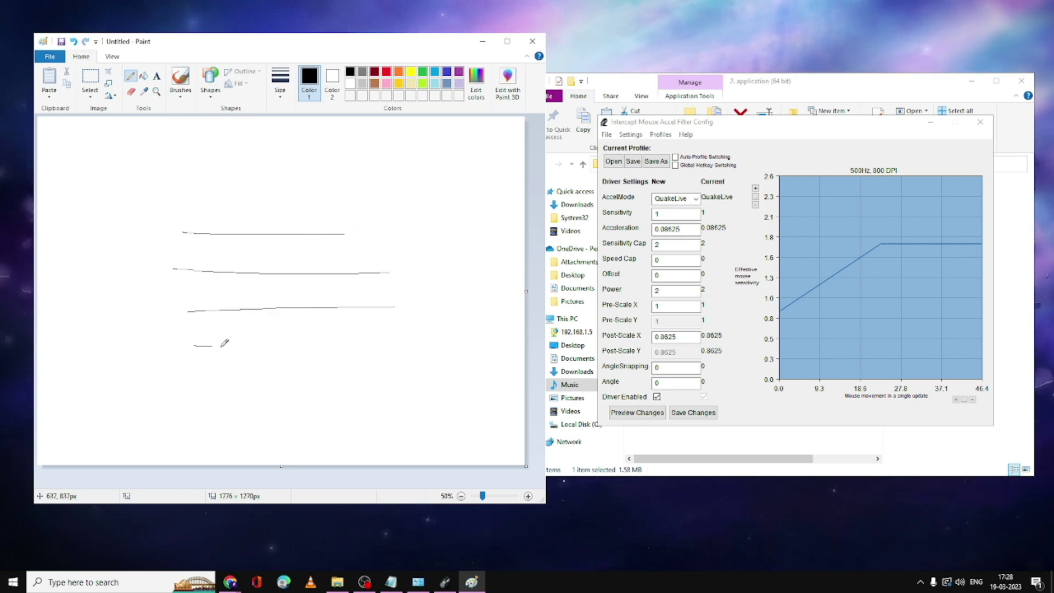
left_click_drag(194, 345, 376, 348)
- Draw three vertical freehand test lines to the right of the horizontal ones
left_click_drag(413, 214, 424, 354)
left_click_drag(453, 208, 460, 283)
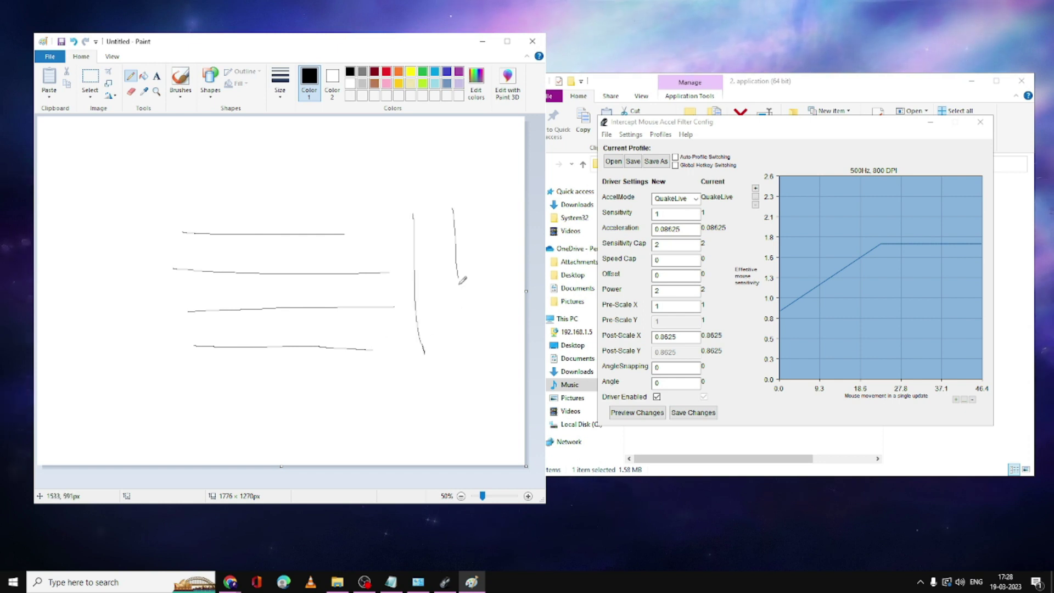
left_click_drag(498, 209, 507, 358)
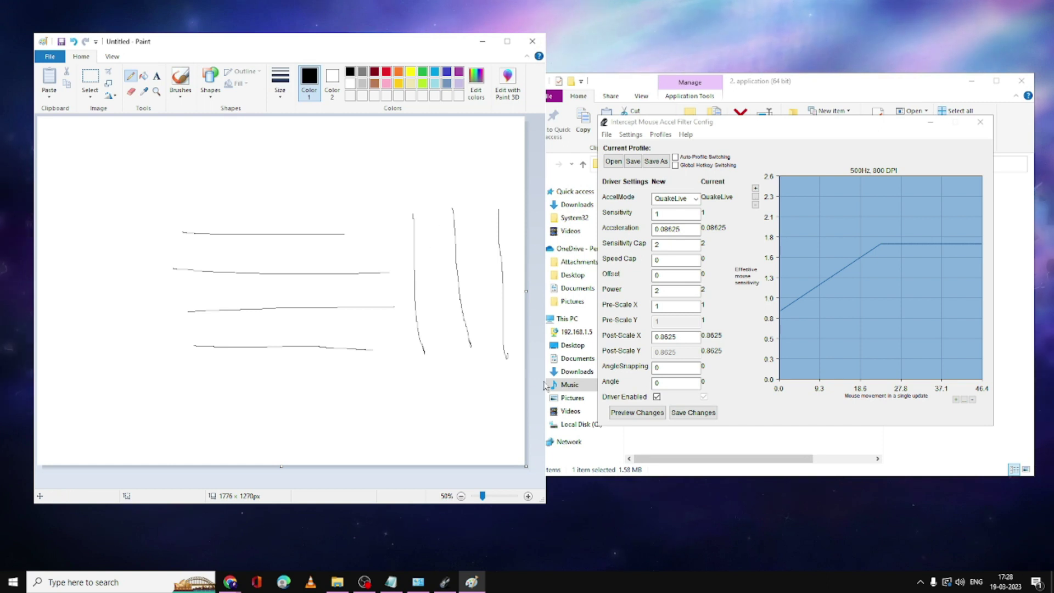
- Set AngleSnapping to 15 and save the changes in InterAccel
left_click(660, 367)
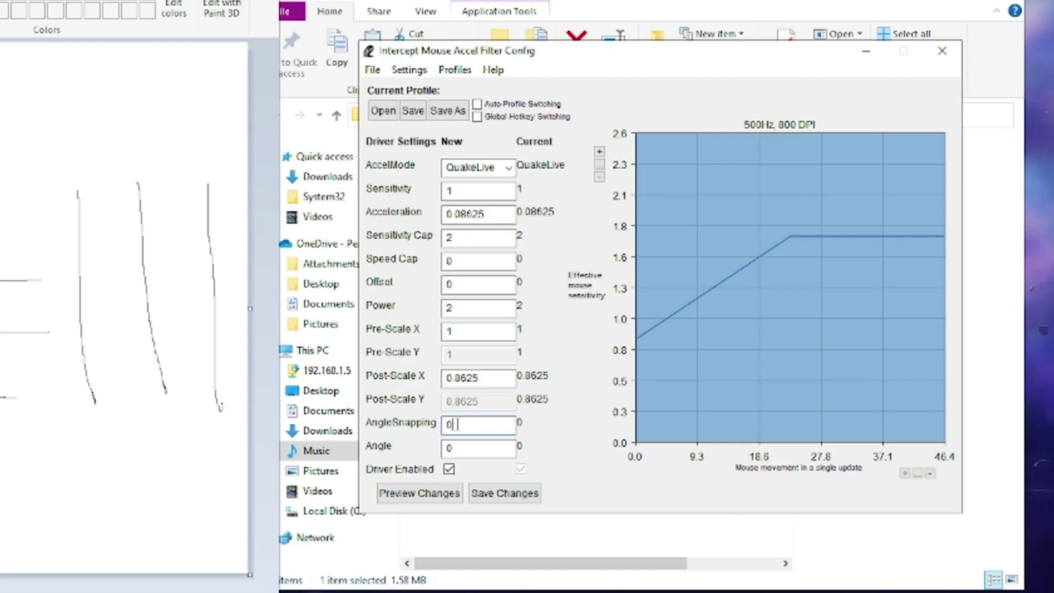
type("15")
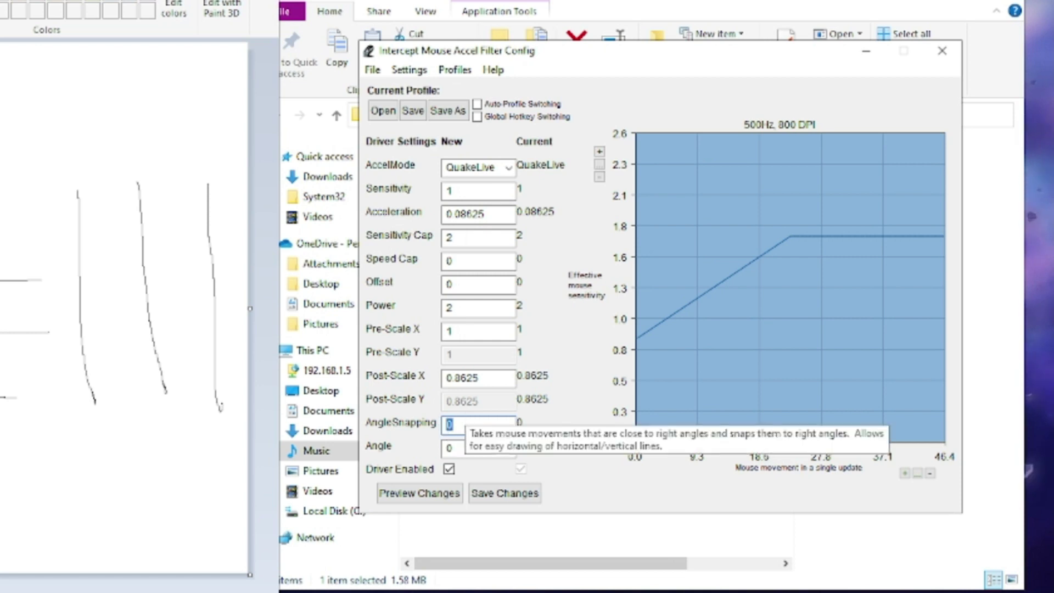
left_click(492, 496)
left_click(319, 364)
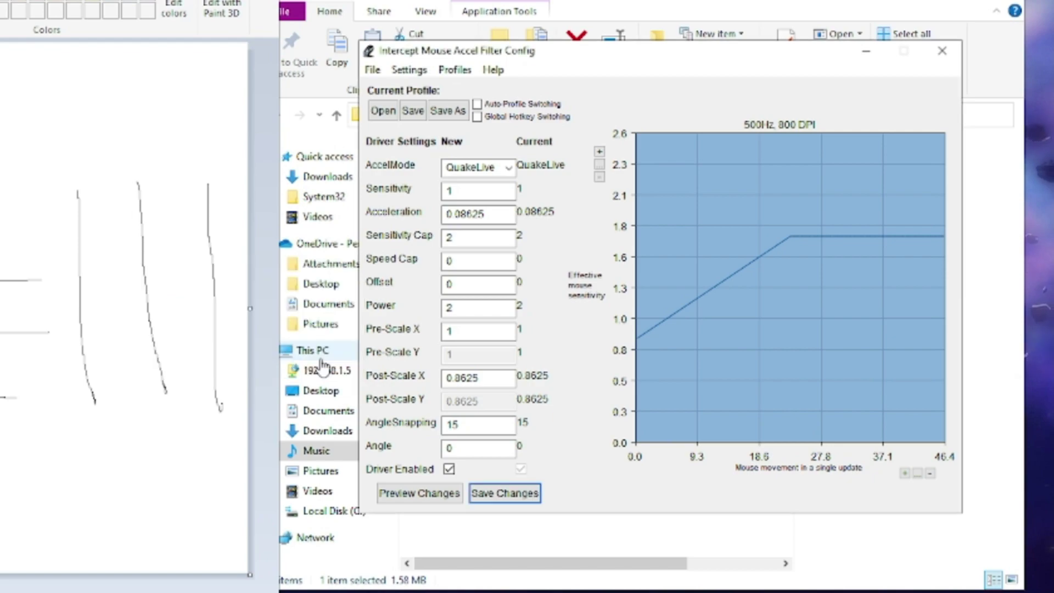
- Draw five horizontal test lines in Paint, two near the top and three near the bottom
left_click_drag(156, 186, 310, 185)
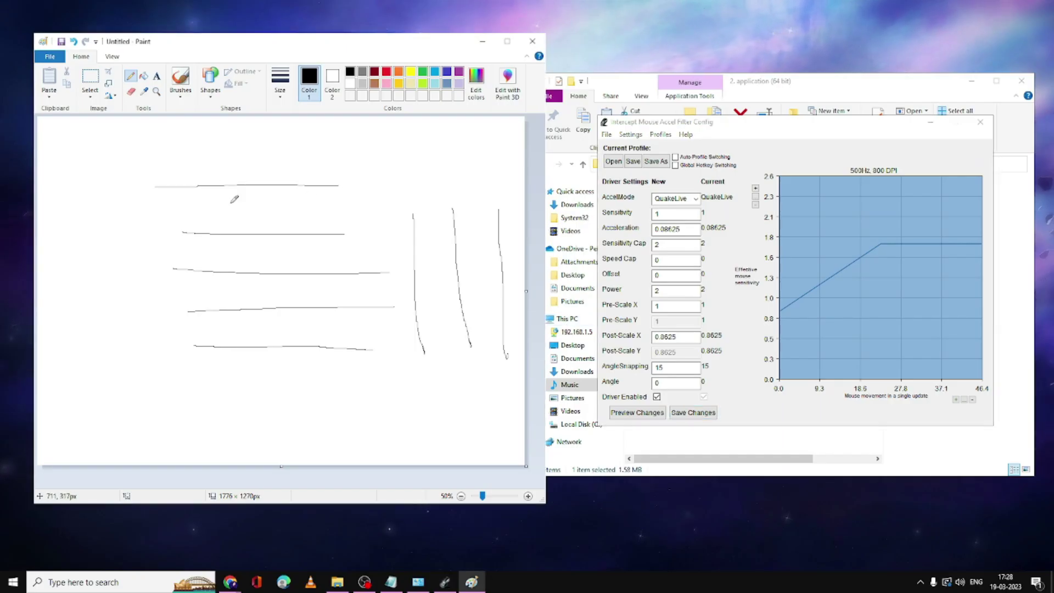
left_click_drag(190, 207, 317, 200)
left_click_drag(172, 384, 364, 381)
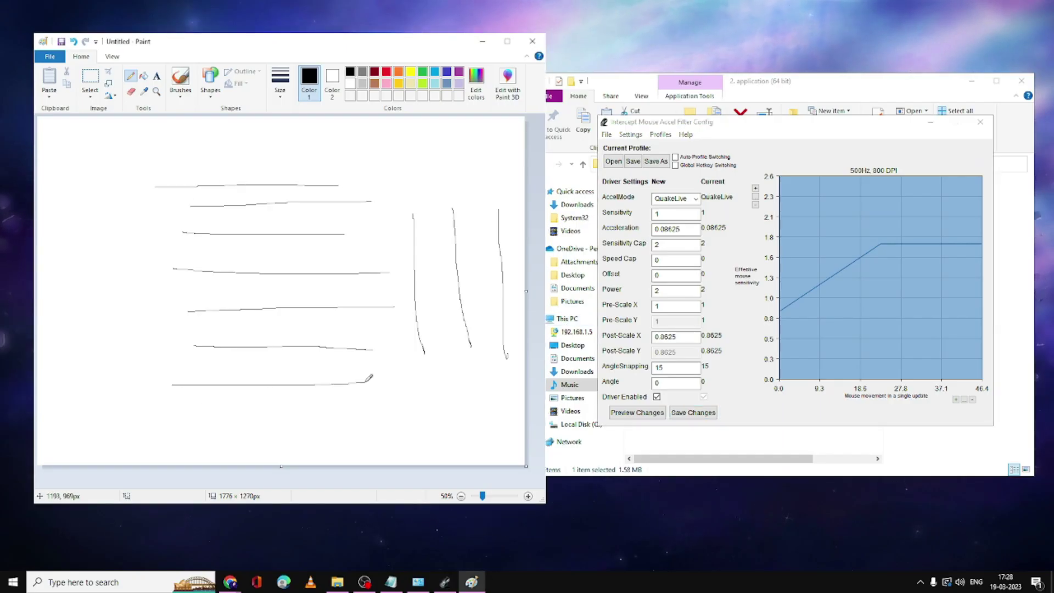
left_click_drag(189, 414, 367, 410)
left_click_drag(196, 439, 379, 438)
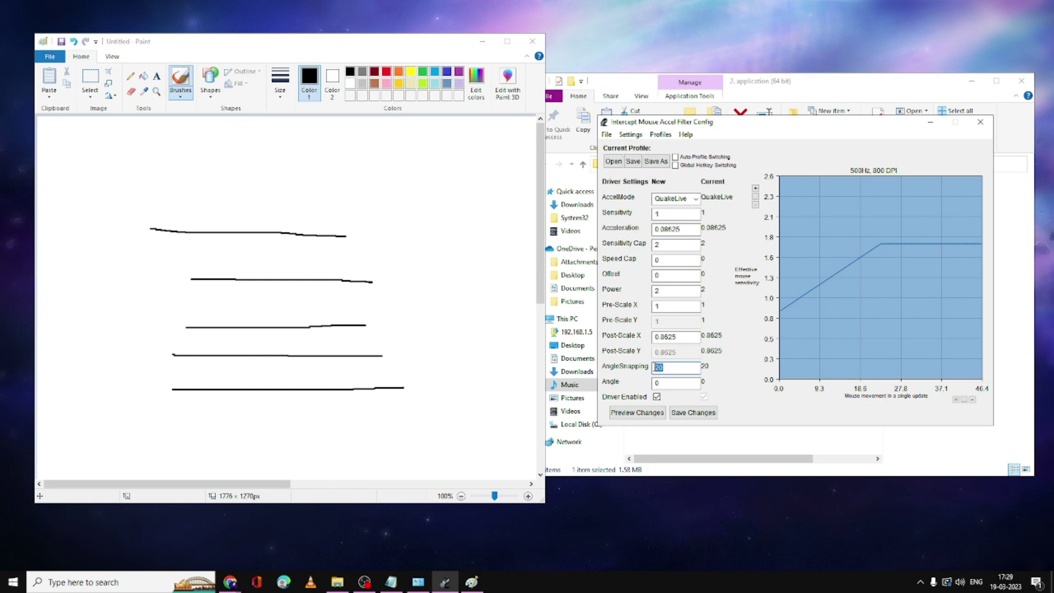
- Save AngleSnapping as 18, then draw two horizontal test strokes near the canvas top
type("8")
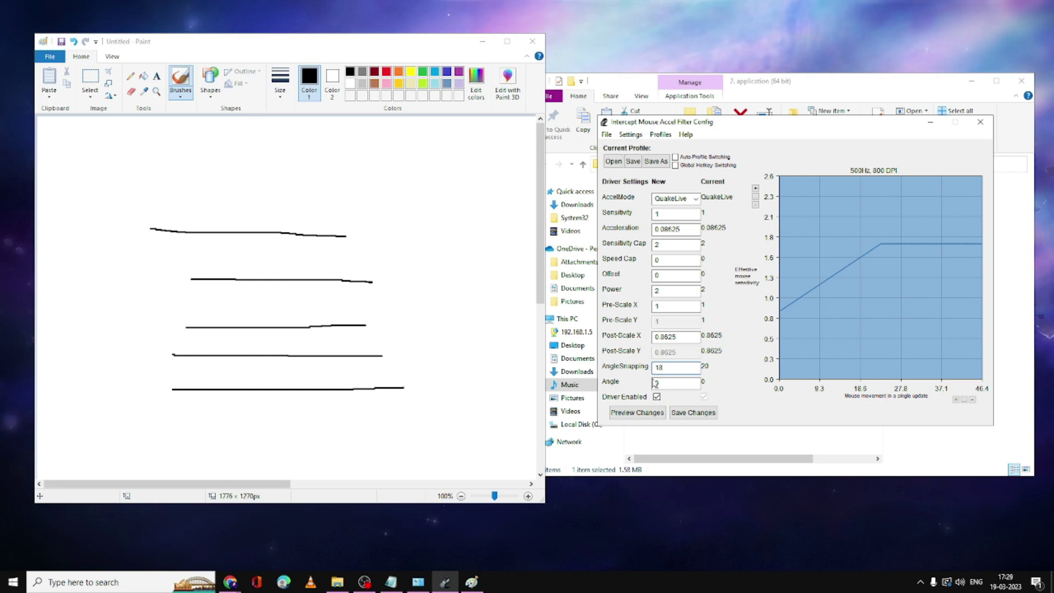
left_click(693, 413)
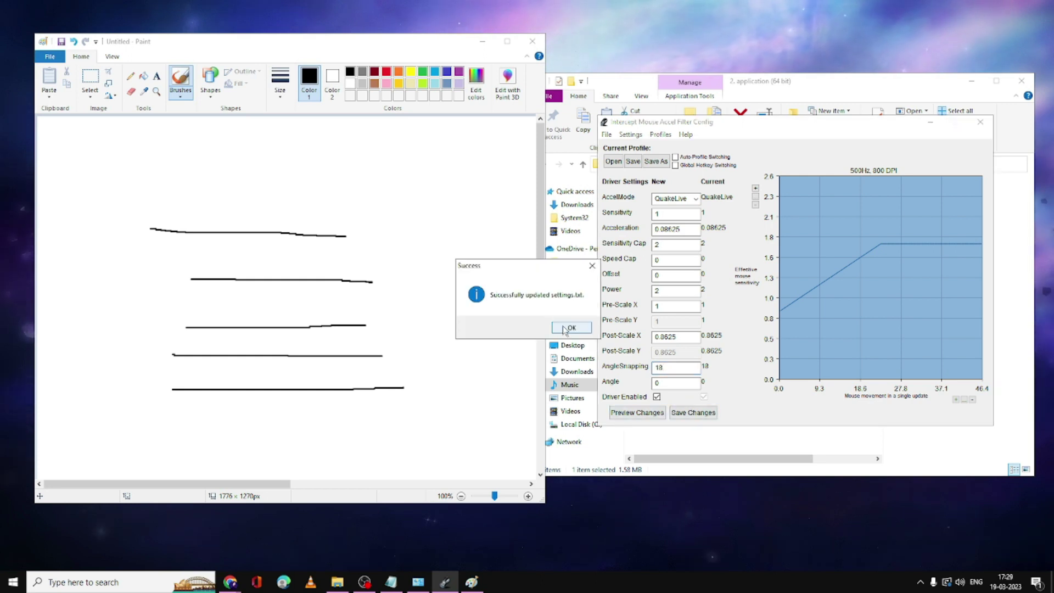
left_click(569, 329)
left_click_drag(155, 189, 340, 192)
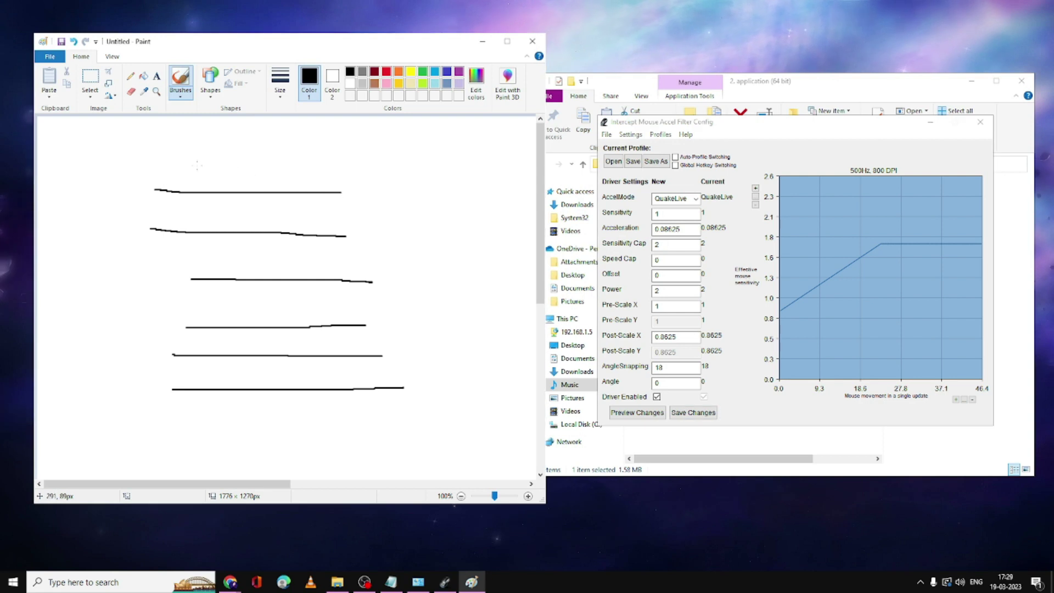
left_click_drag(197, 164, 366, 164)
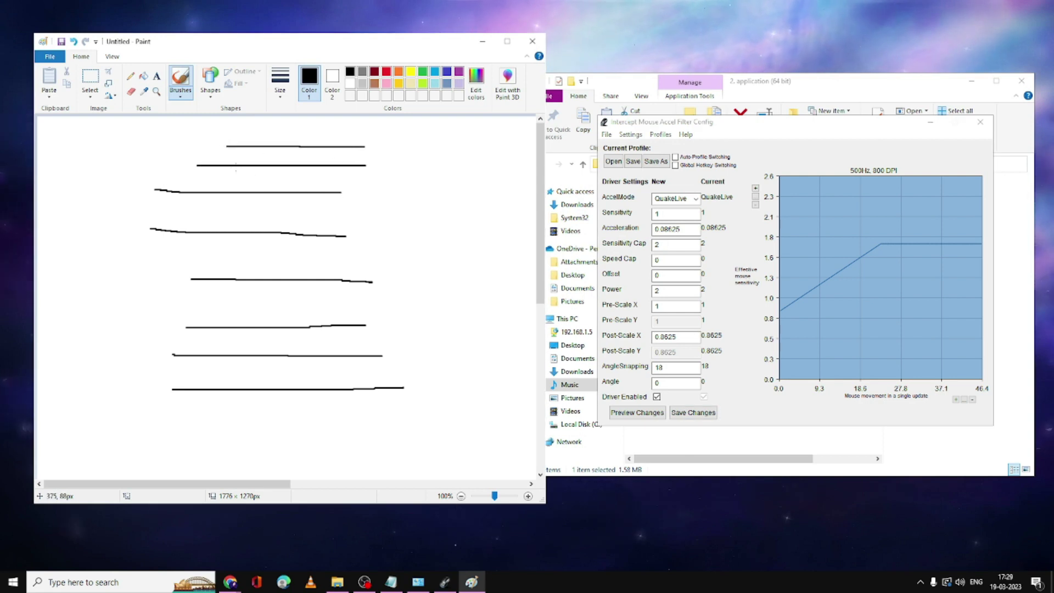